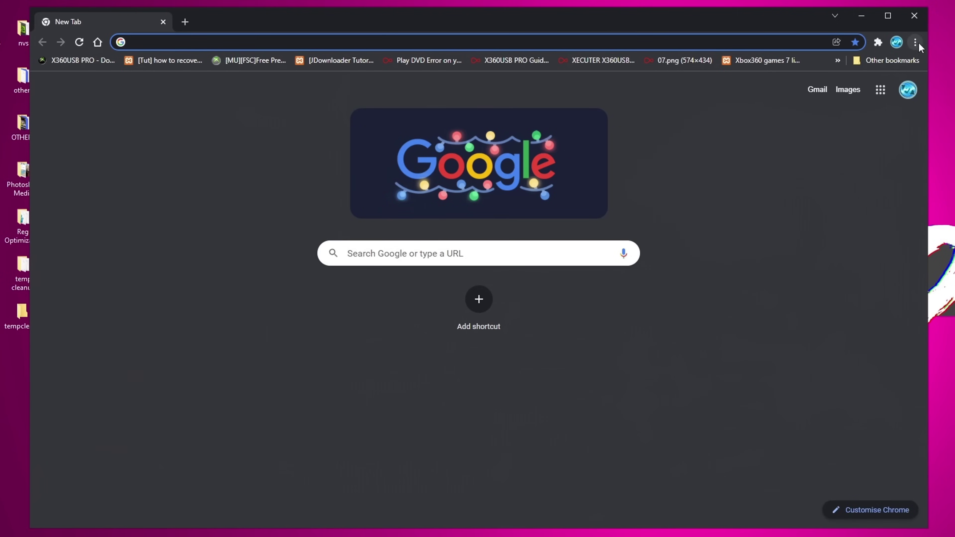
Open Chrome's Settings and go to the System page under Advanced
click(917, 42)
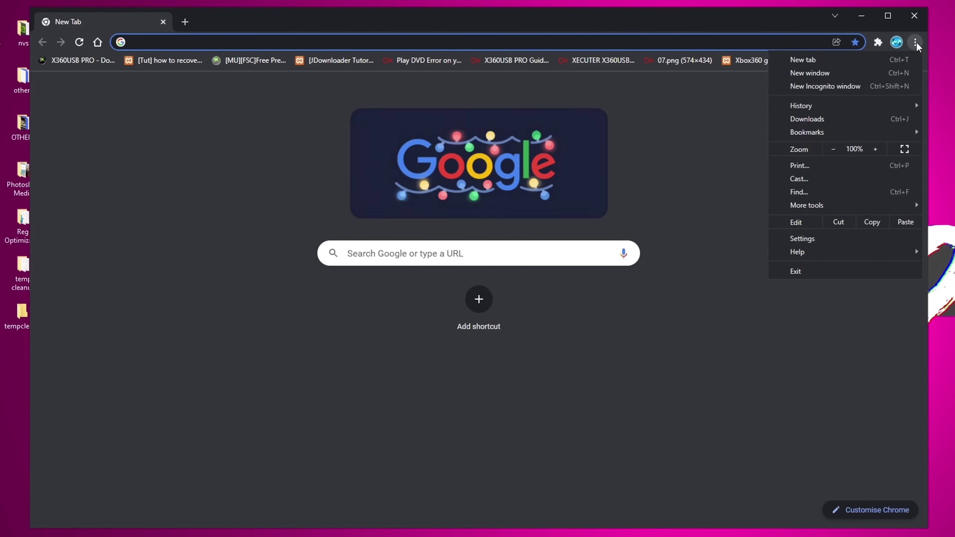
click(813, 237)
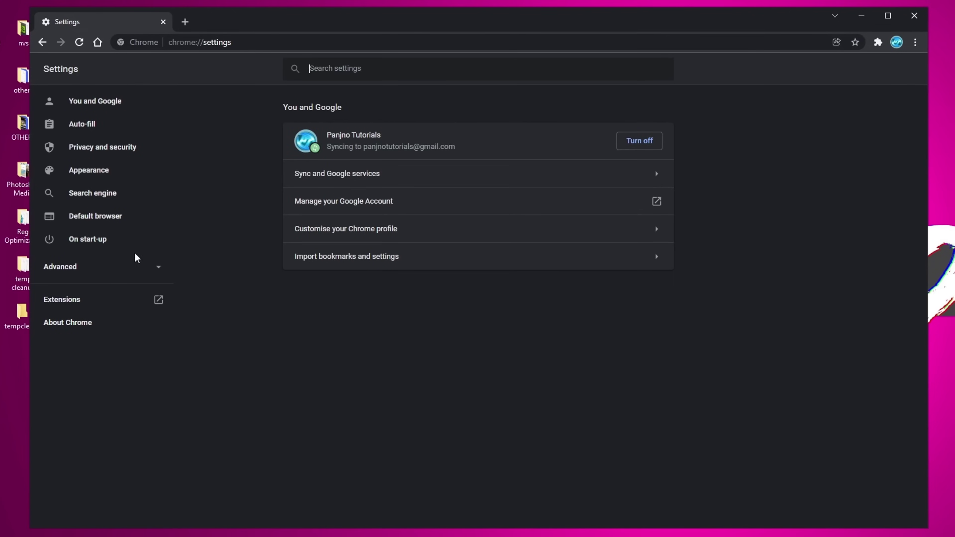
click(87, 267)
click(81, 358)
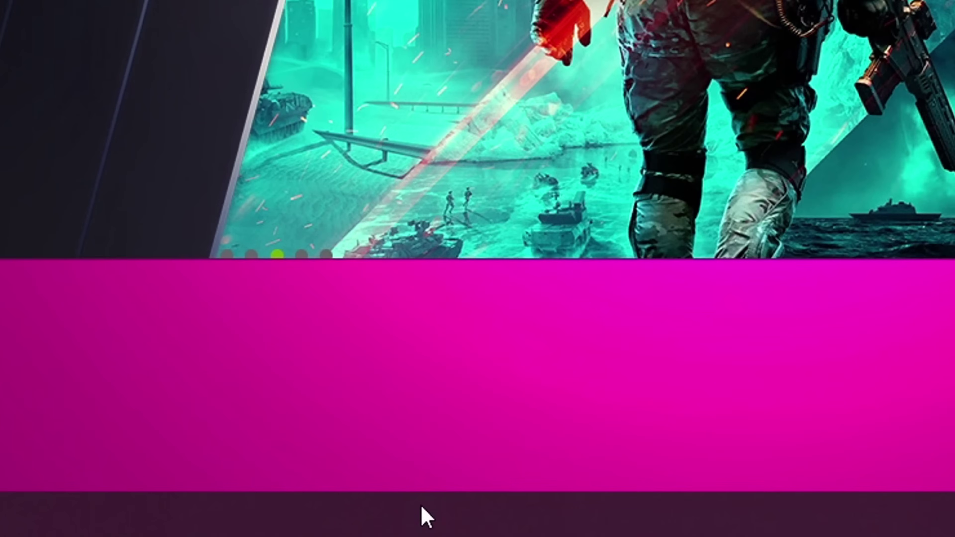
Launch Task Manager, view the GPU 0 performance graphs, then minimise it
right_click(559, 528)
click(508, 397)
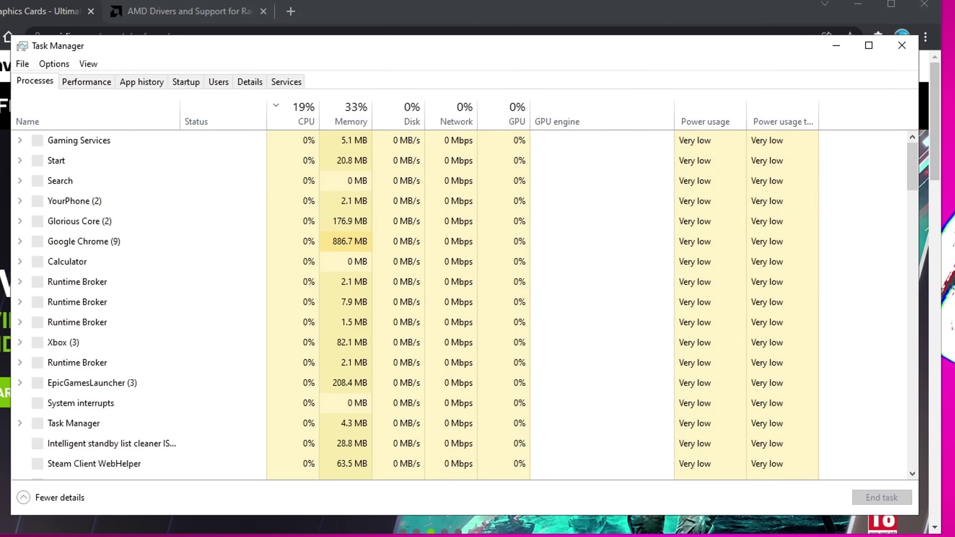
click(92, 87)
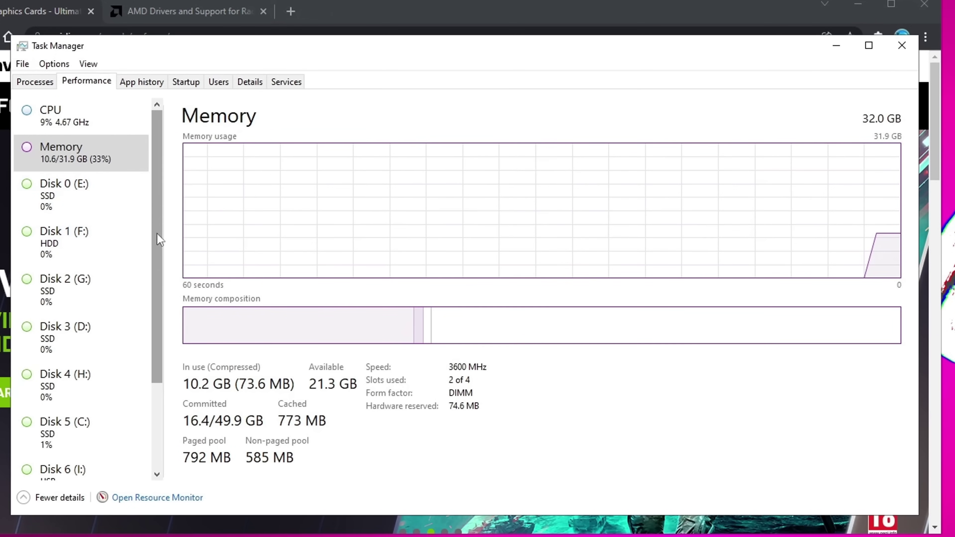
drag(157, 234, 135, 421)
click(112, 450)
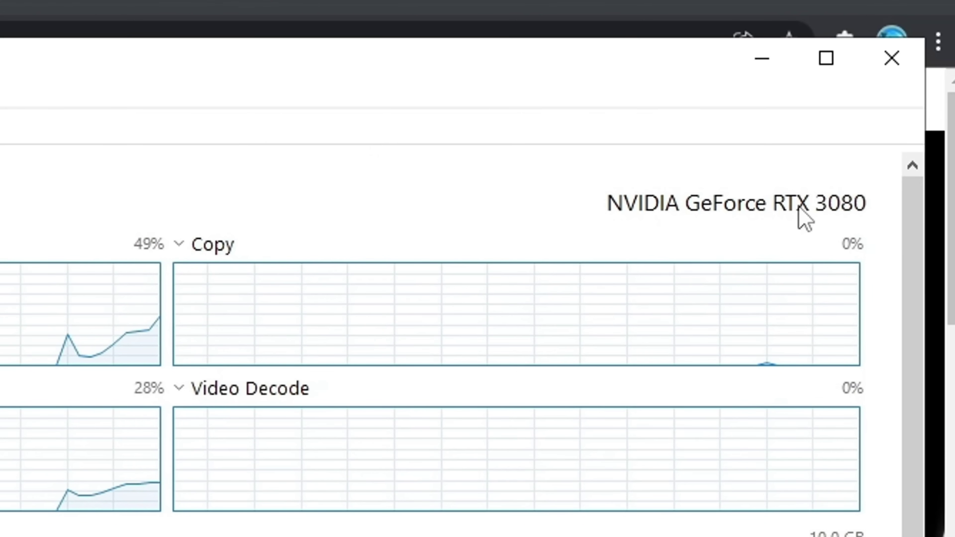
click(762, 60)
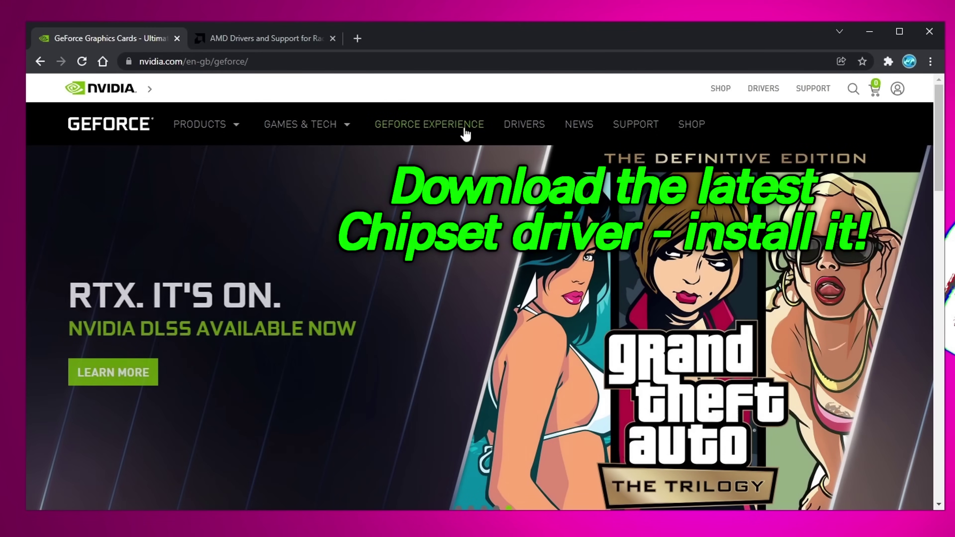
On the GeForce drivers page, set Product Series to GeForce RTX 30 Series
click(509, 125)
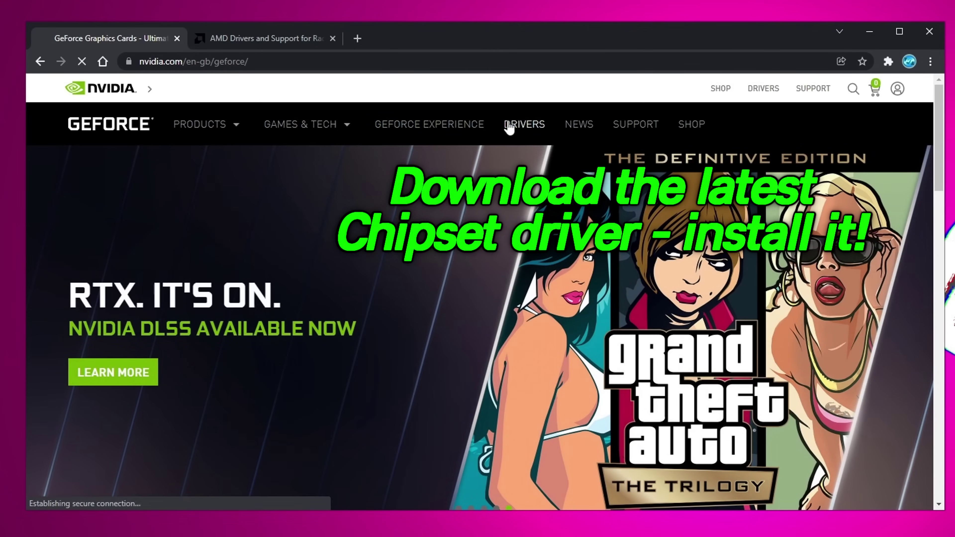
scroll(579, 264, down, 2)
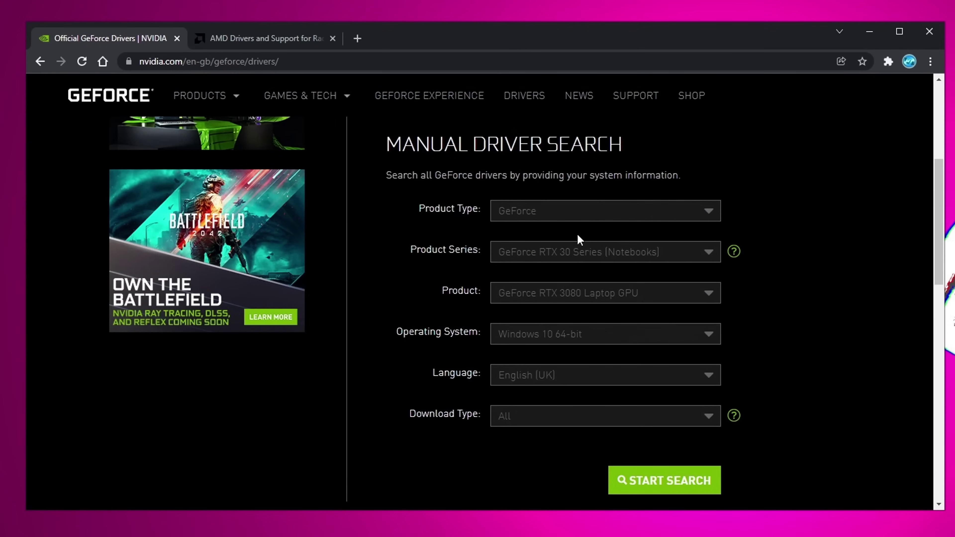
click(579, 248)
click(582, 290)
scroll(601, 310, down, 2)
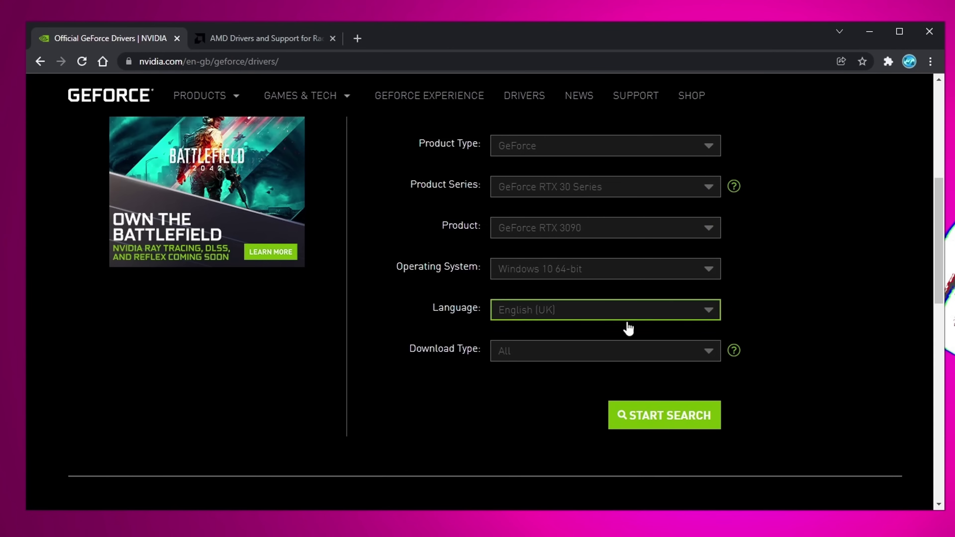
scroll(639, 407, down, 5)
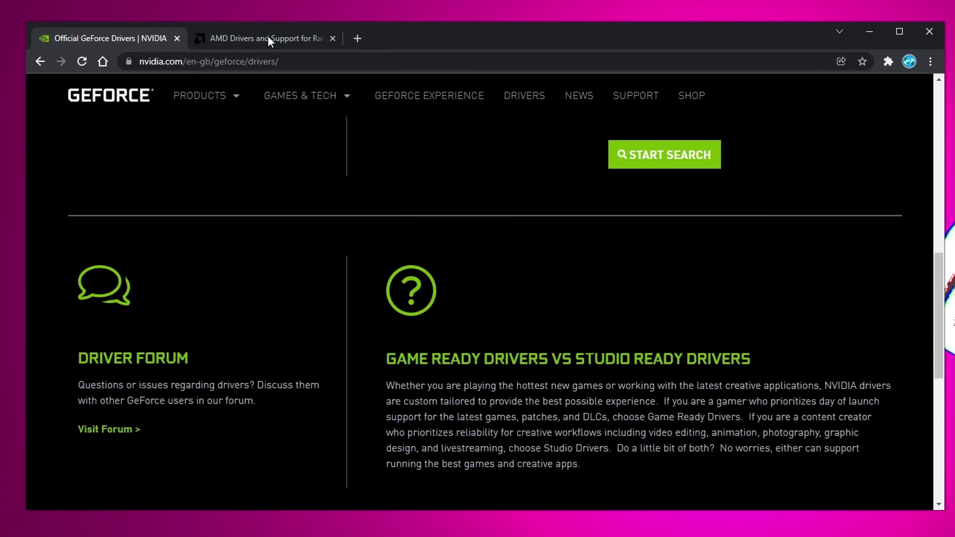
Switch to the AMD Drivers and Support tab and pick AMD Radeon 6000 Series
click(269, 39)
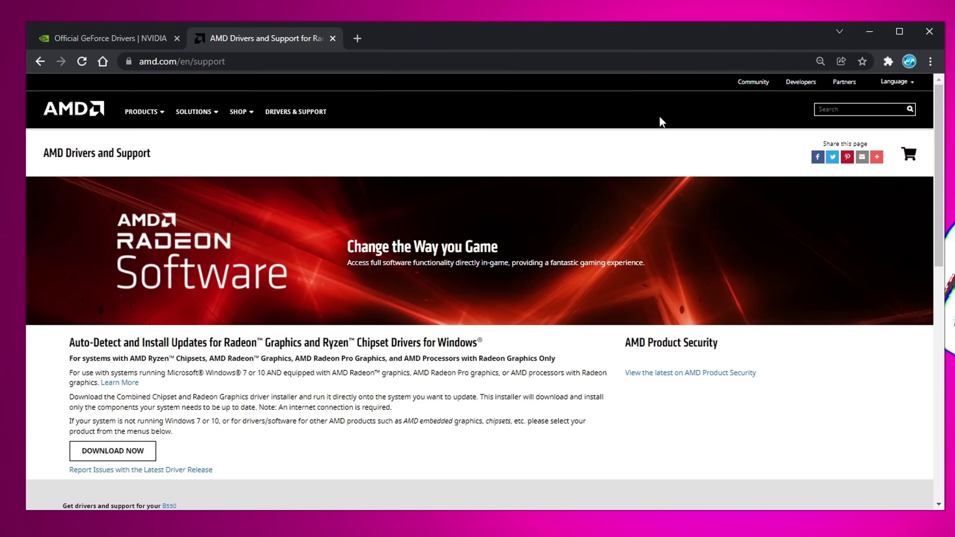
scroll(524, 256, down, 5)
click(77, 305)
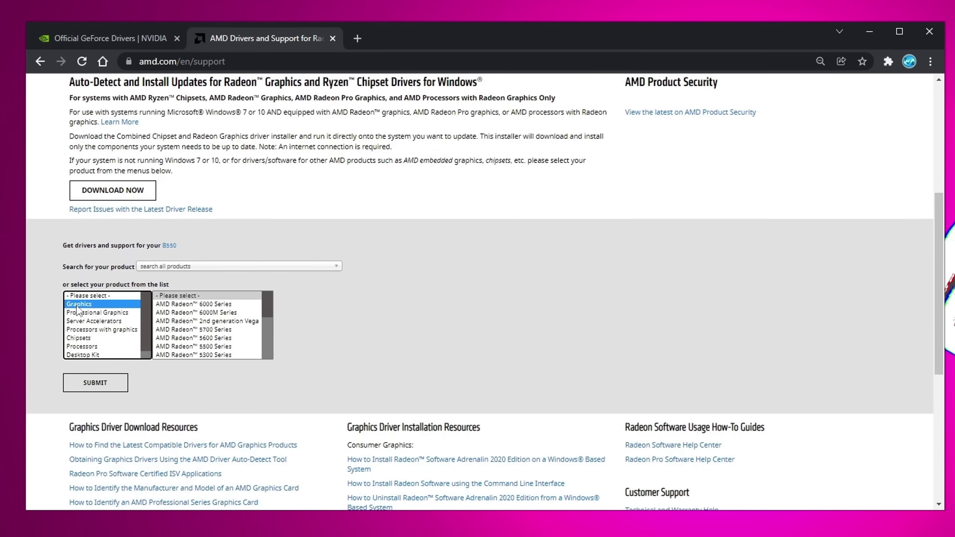
click(208, 305)
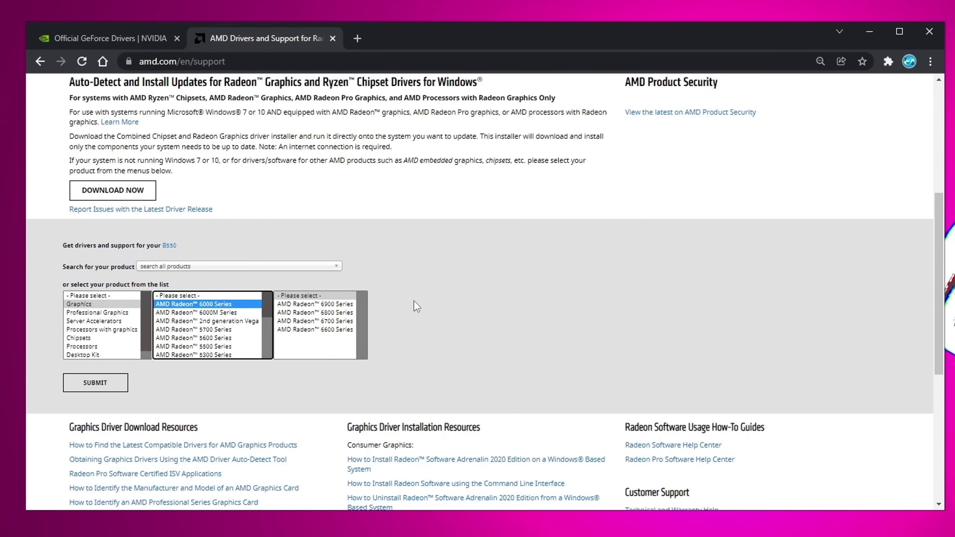
scroll(417, 307, up, 5)
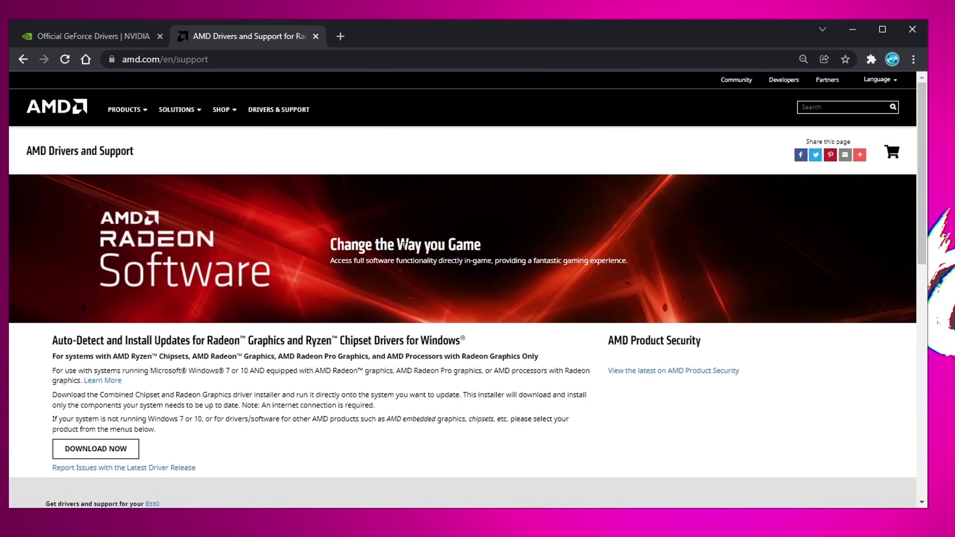
Choose Chipsets > AMD Socket AM4 > B550, submit, and expand the Windows 10 64-Bit drivers
scroll(320, 299, down, 5)
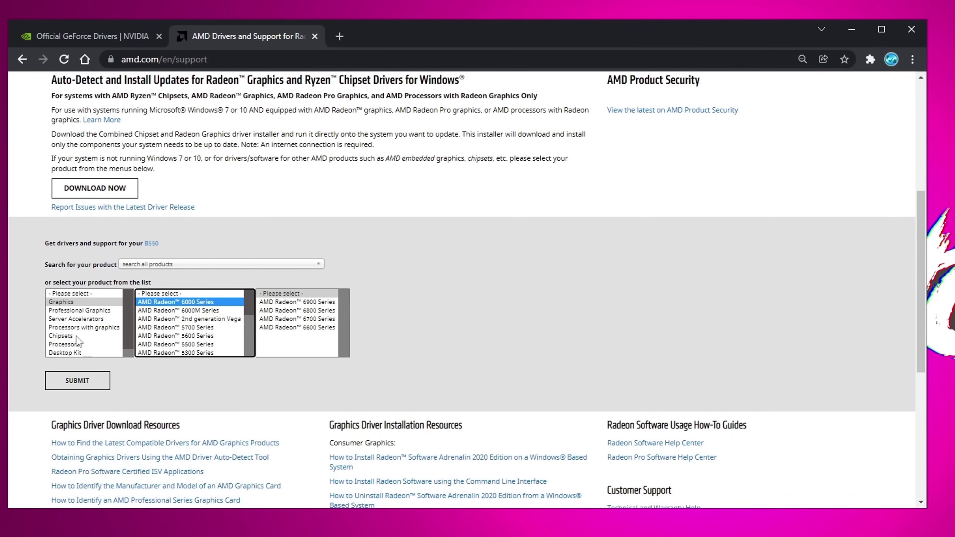
click(77, 336)
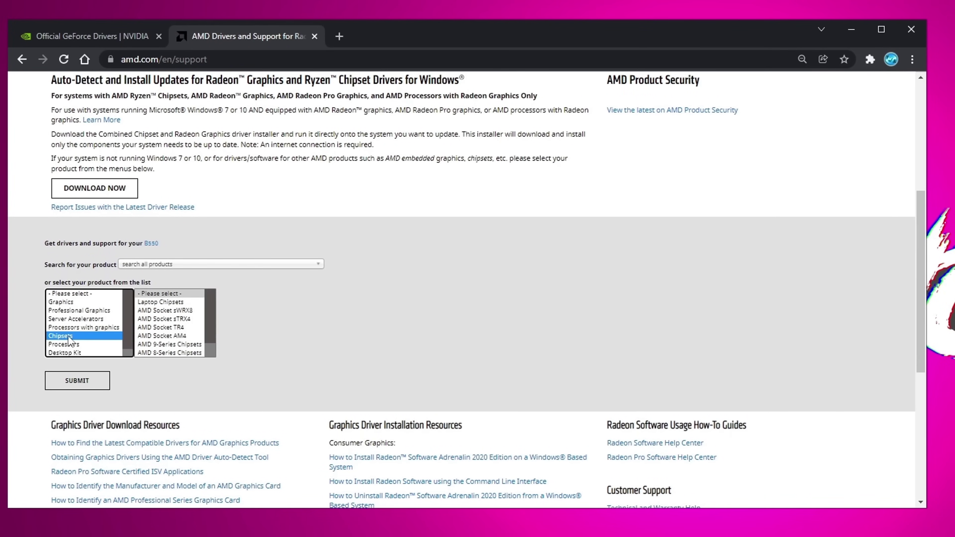
click(167, 336)
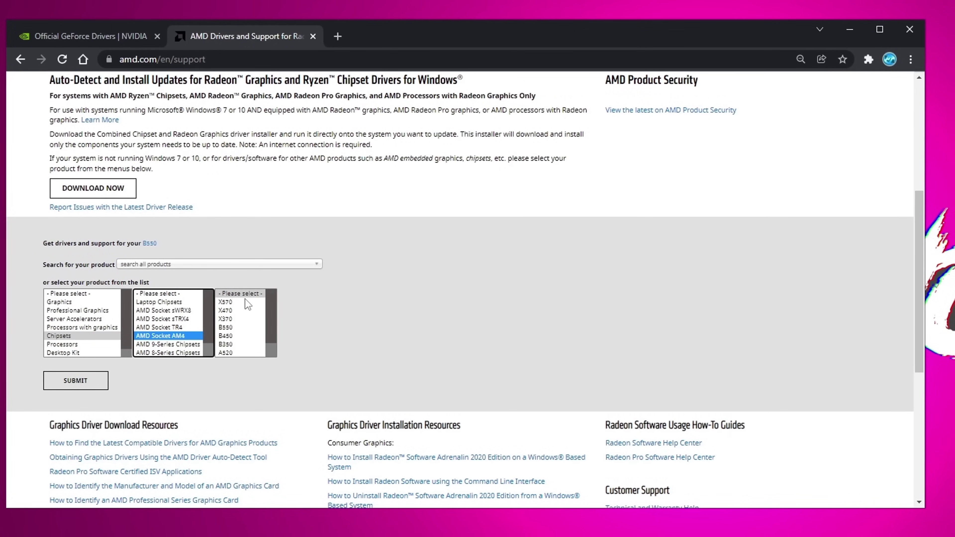
click(228, 328)
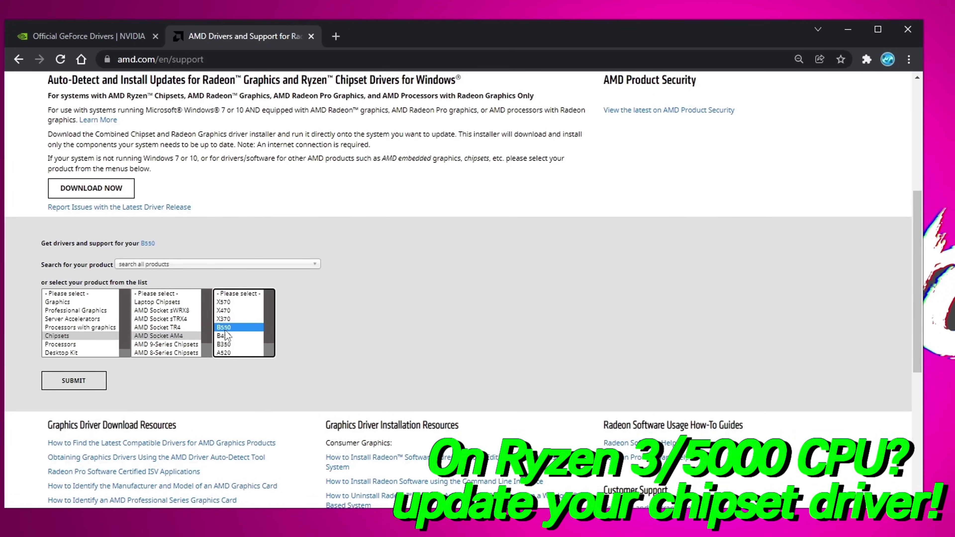
click(79, 381)
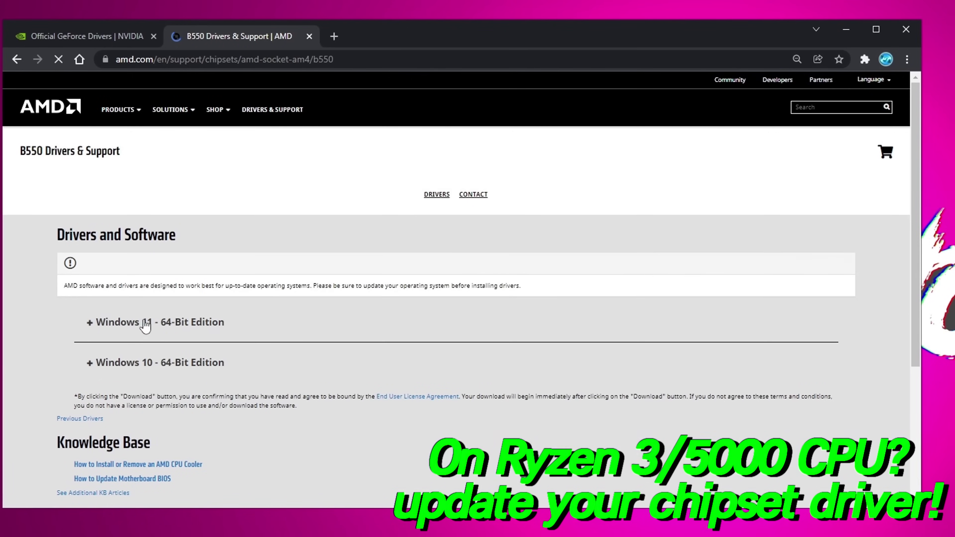
click(97, 363)
scroll(136, 340, down, 2)
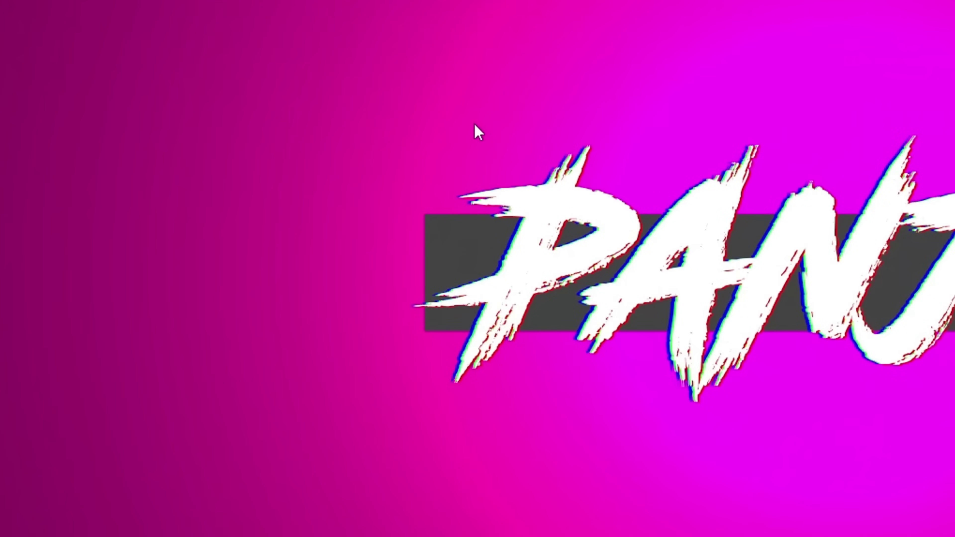
Launch NVIDIA Control Panel from the desktop's right-click menu
right_click(474, 125)
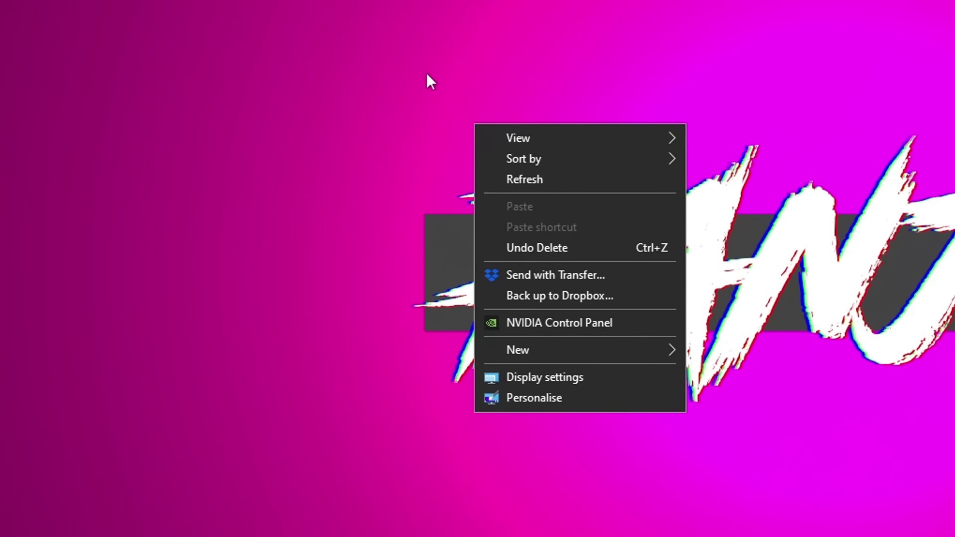
click(544, 331)
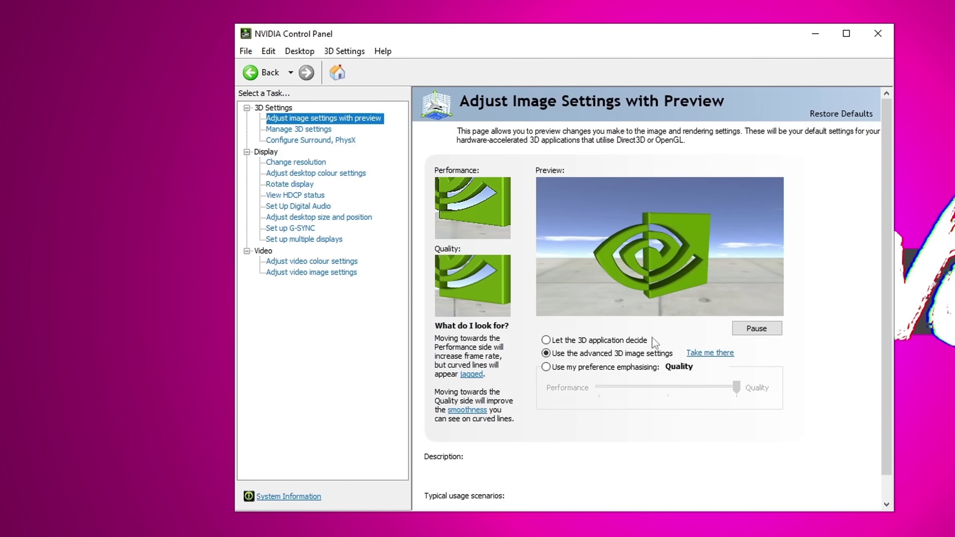
mouse_move(620, 354)
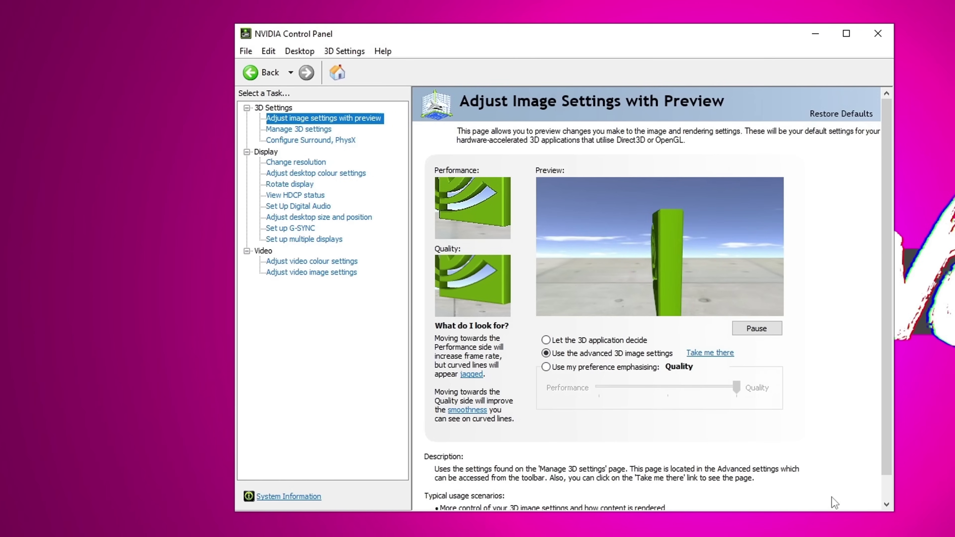
In Manage 3D settings, set Low Latency Mode to On
click(307, 129)
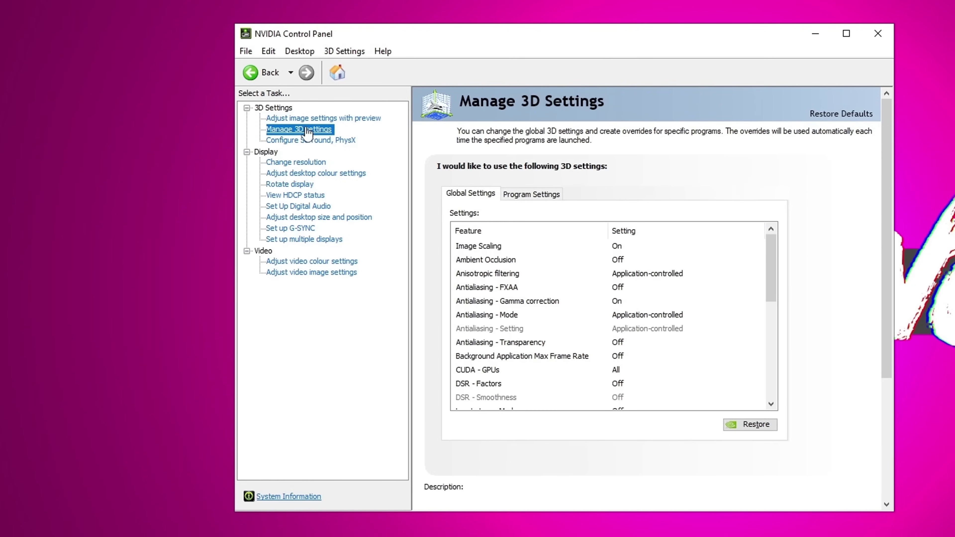
drag(768, 259, 769, 291)
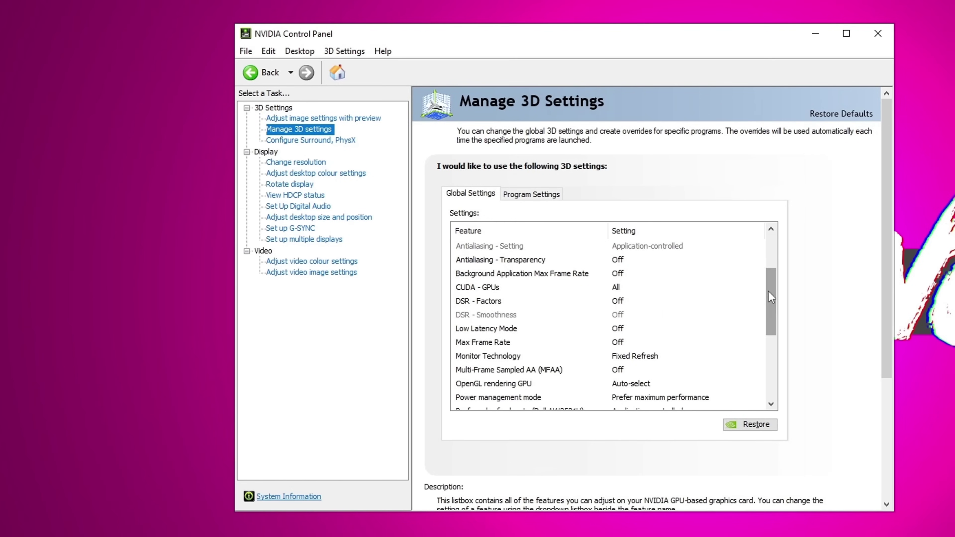
click(624, 331)
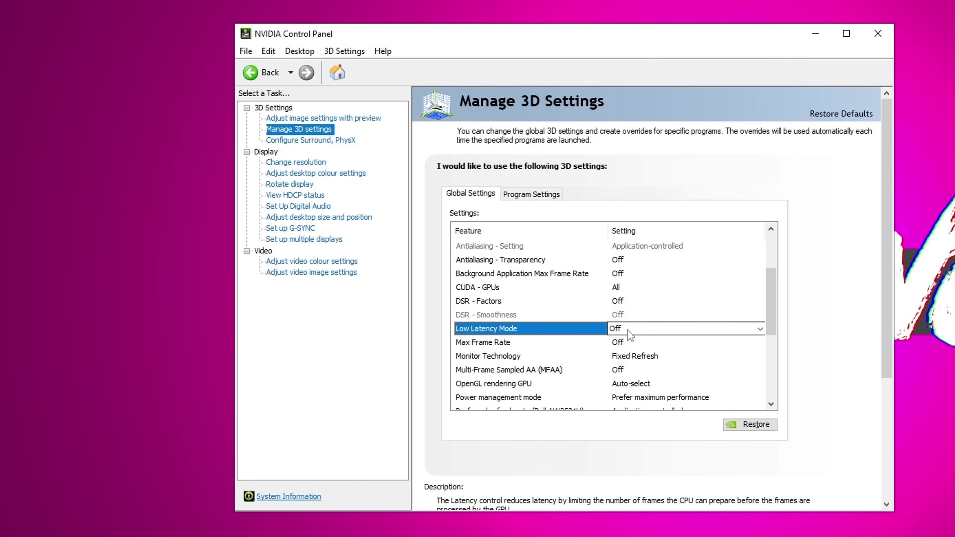
click(629, 333)
click(633, 348)
Set Preferred refresh rate to Highest available
drag(771, 274, 770, 318)
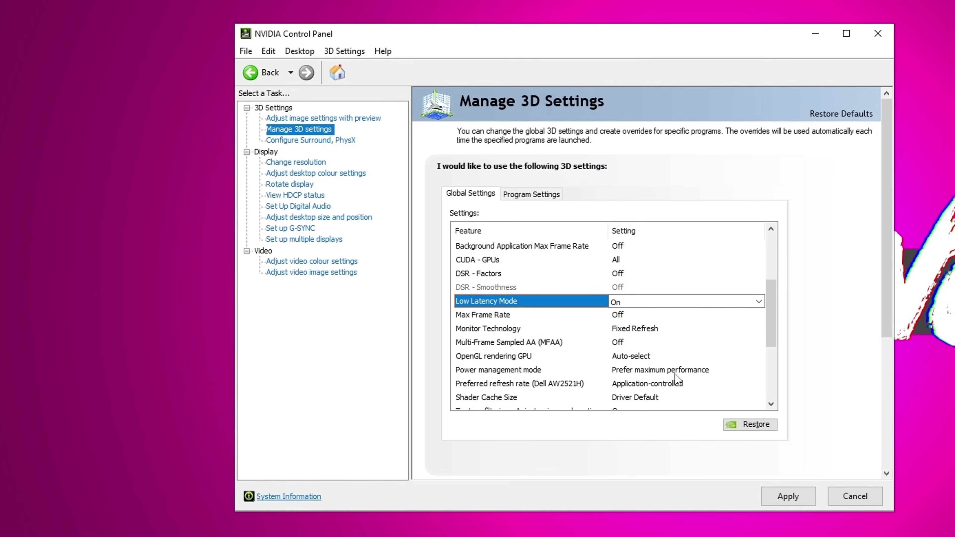
scroll(487, 348, down, 1)
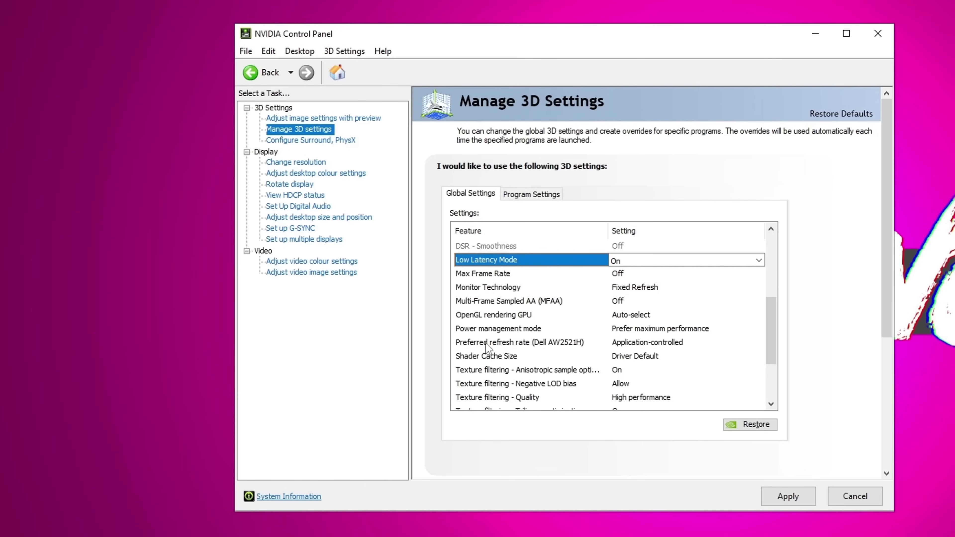
click(653, 344)
scroll(489, 346, down, 1)
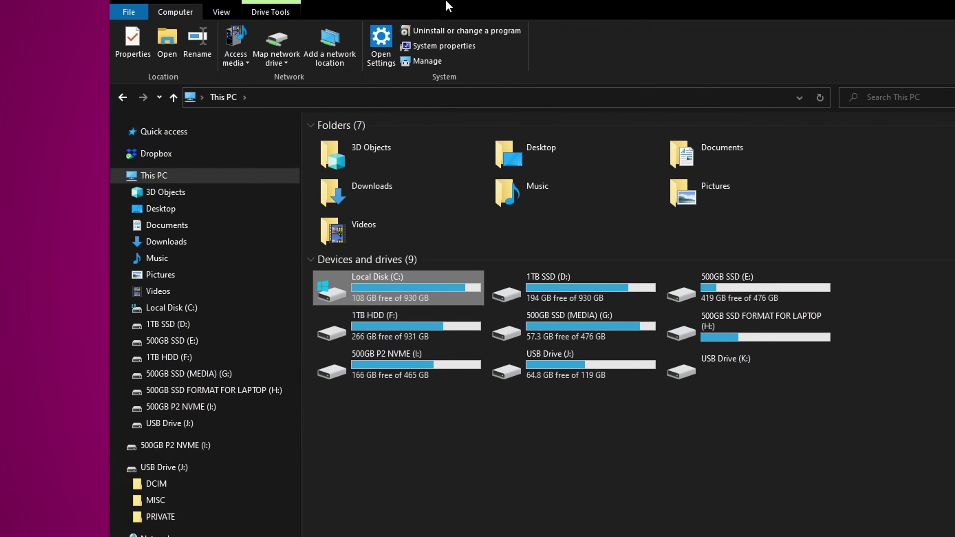
drag(452, 6, 287, 4)
Leave Shader Cache Size at Driver Default and review the remaining global 3D settings
click(853, 80)
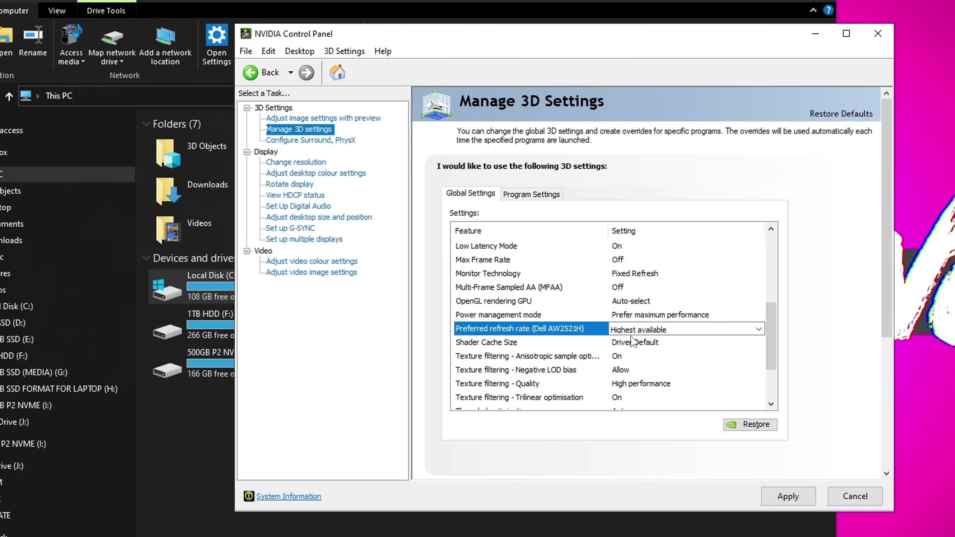
drag(511, 34, 591, 41)
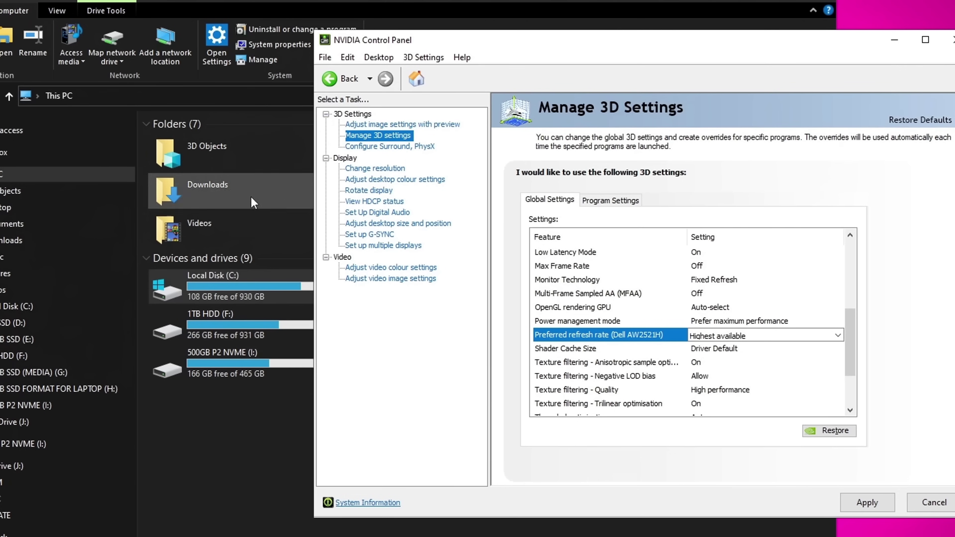
click(839, 349)
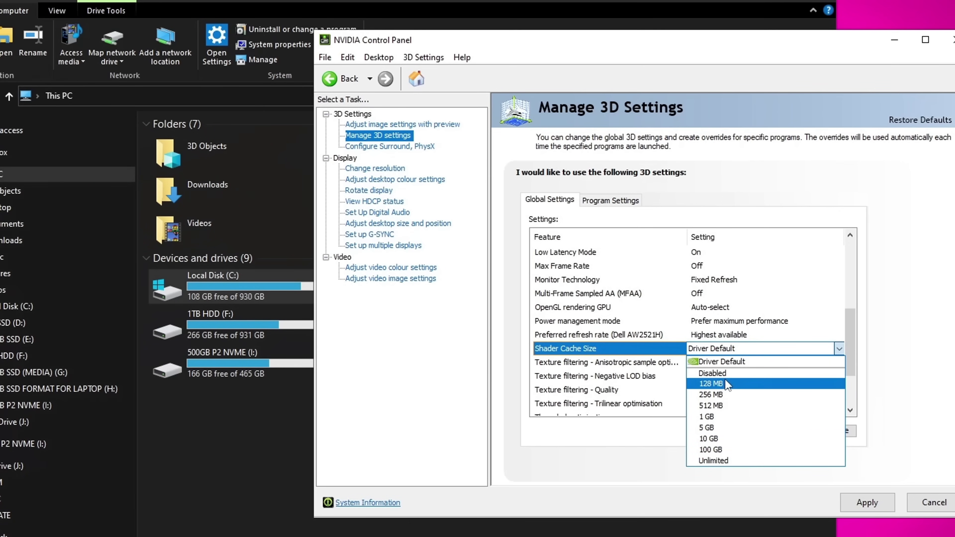
scroll(615, 314, down, 2)
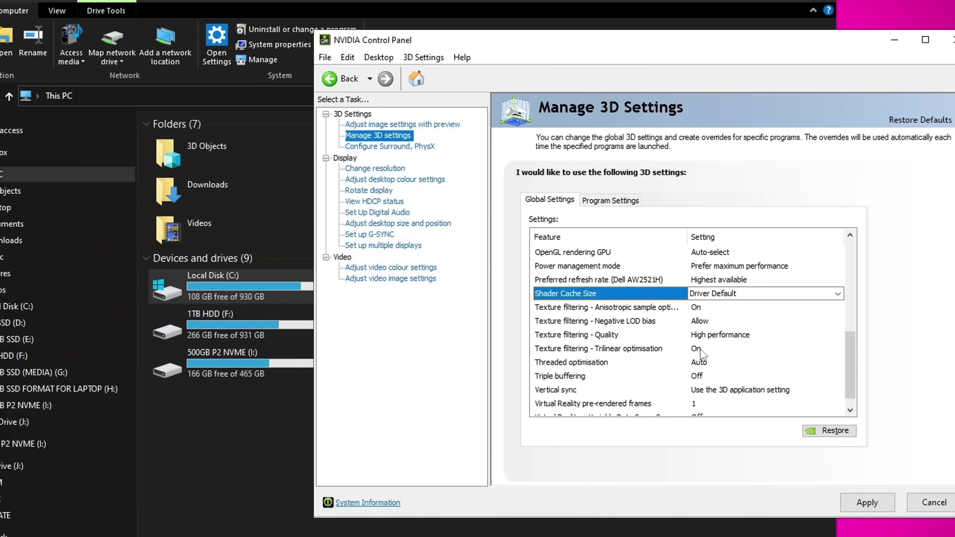
scroll(846, 374, down, 1)
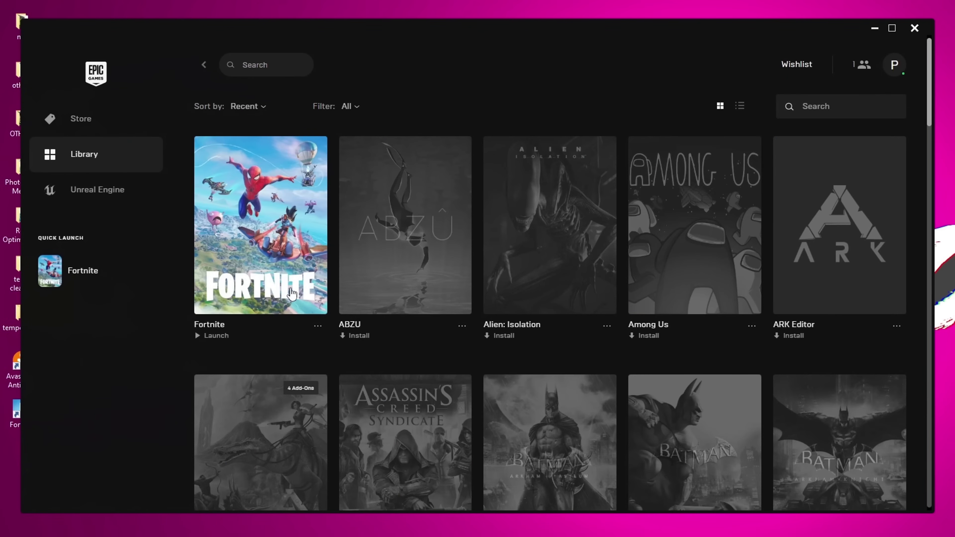
Untick High Resolution Textures in Fortnite's options and apply, bringing storage to 21.73 GB
click(318, 327)
click(194, 381)
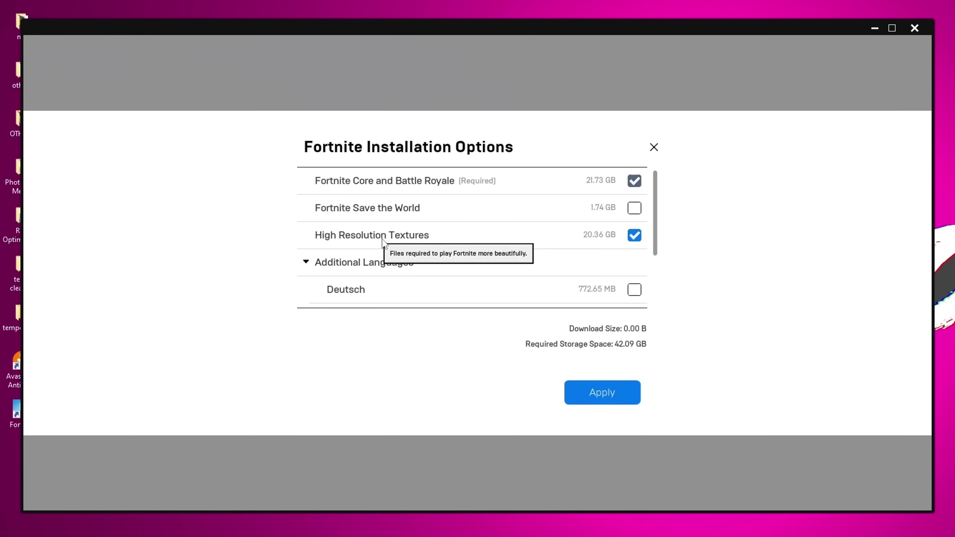
click(635, 236)
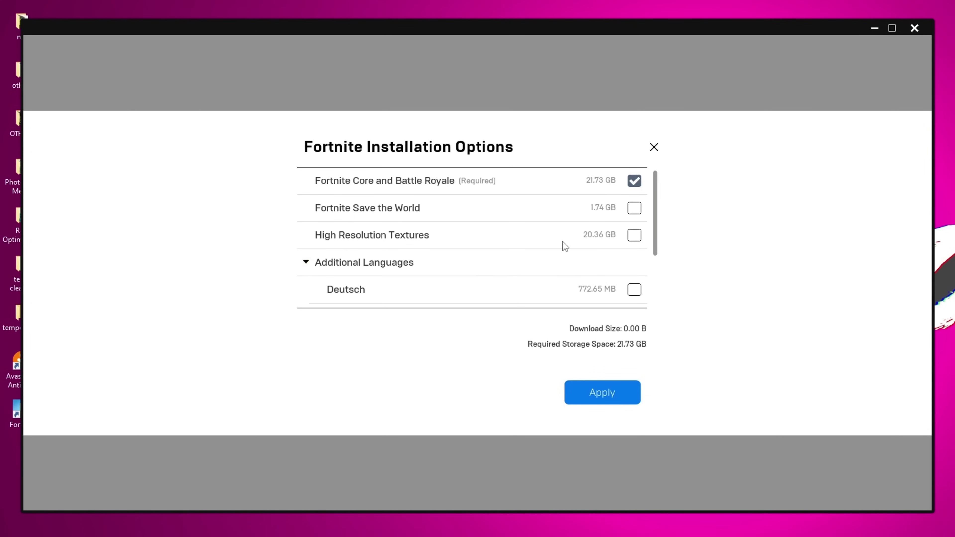
click(591, 393)
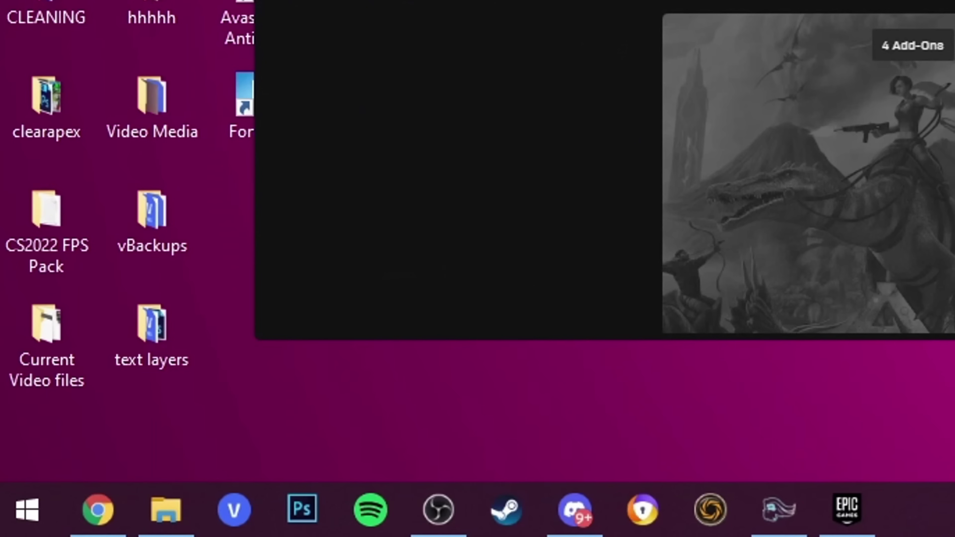
Search This PC for fortnitelauncher.exe and open its Win64 folder on drive H:
click(191, 513)
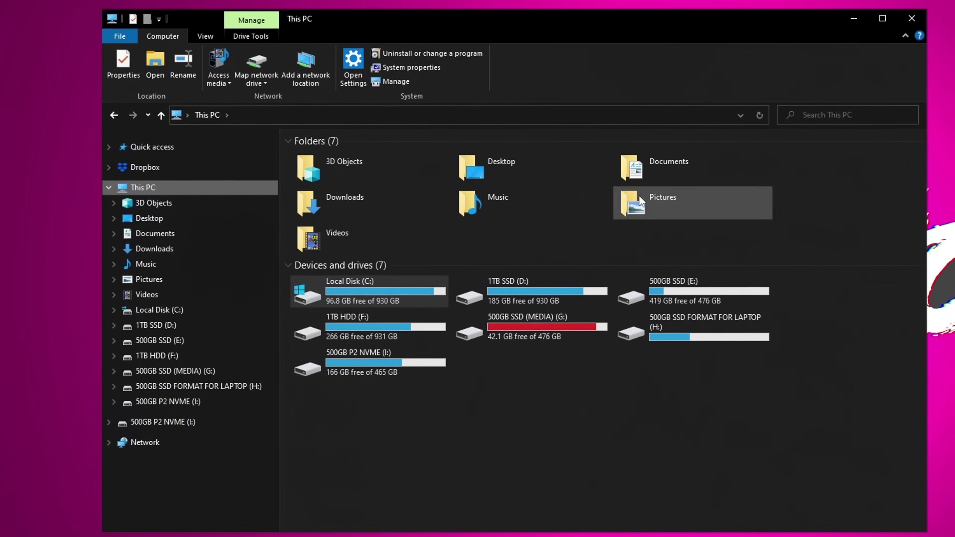
click(143, 192)
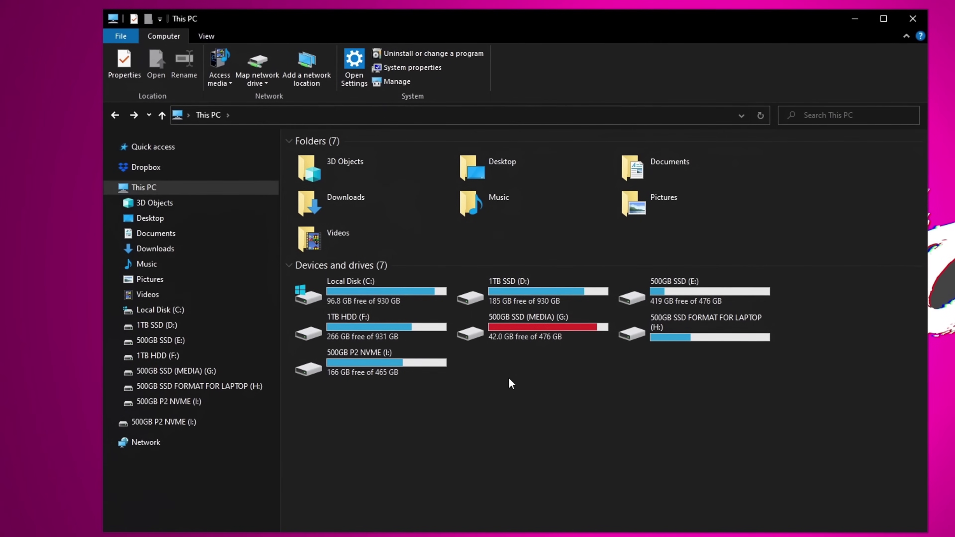
click(825, 114)
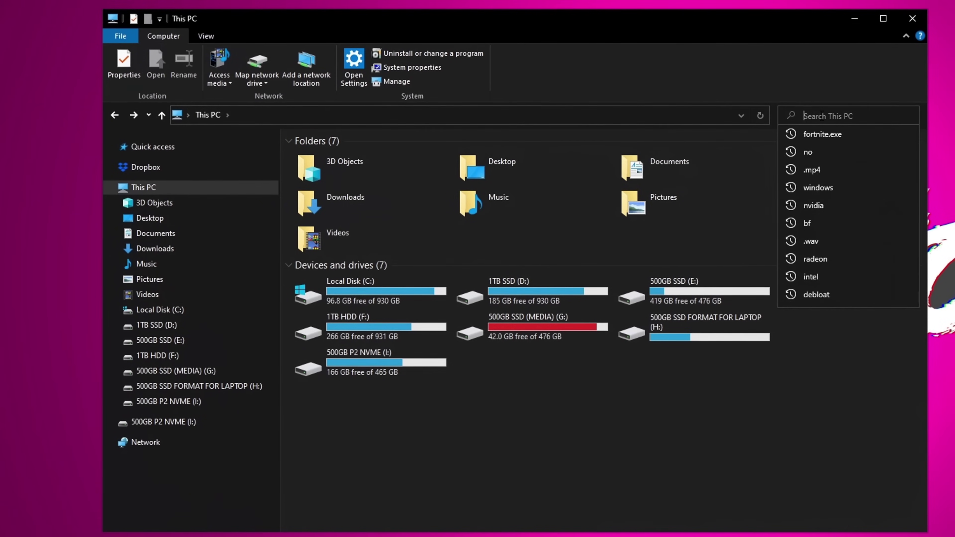
text(fortnitelauncher.exe)
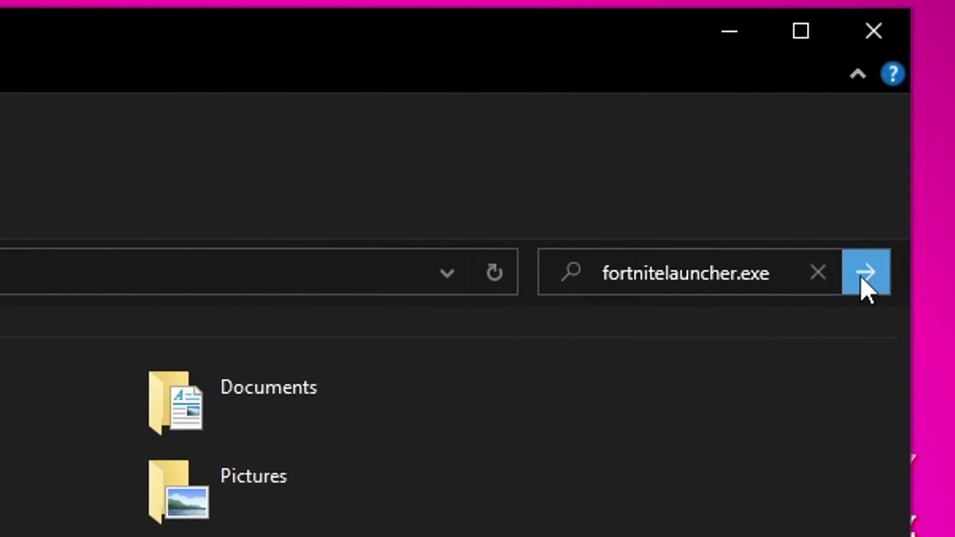
click(862, 282)
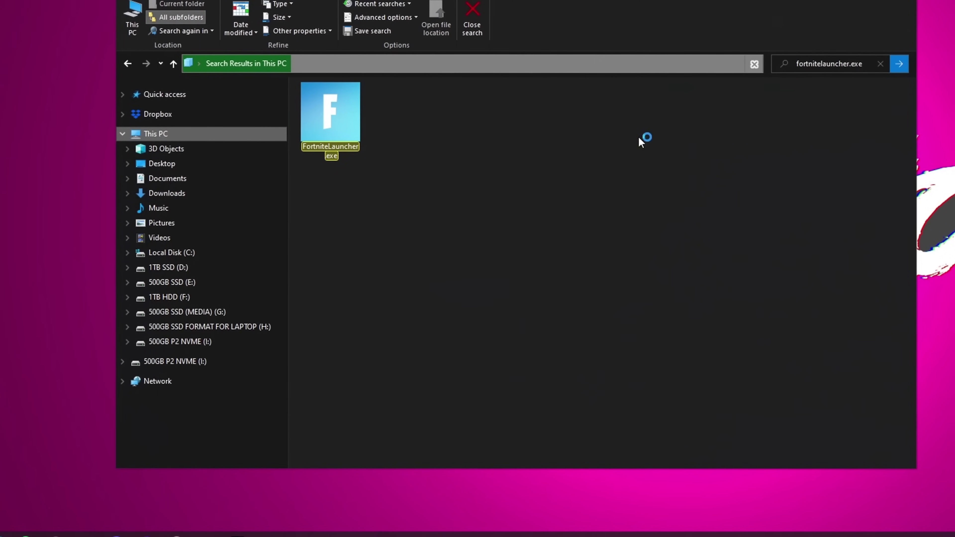
double_click(334, 109)
right_click(332, 109)
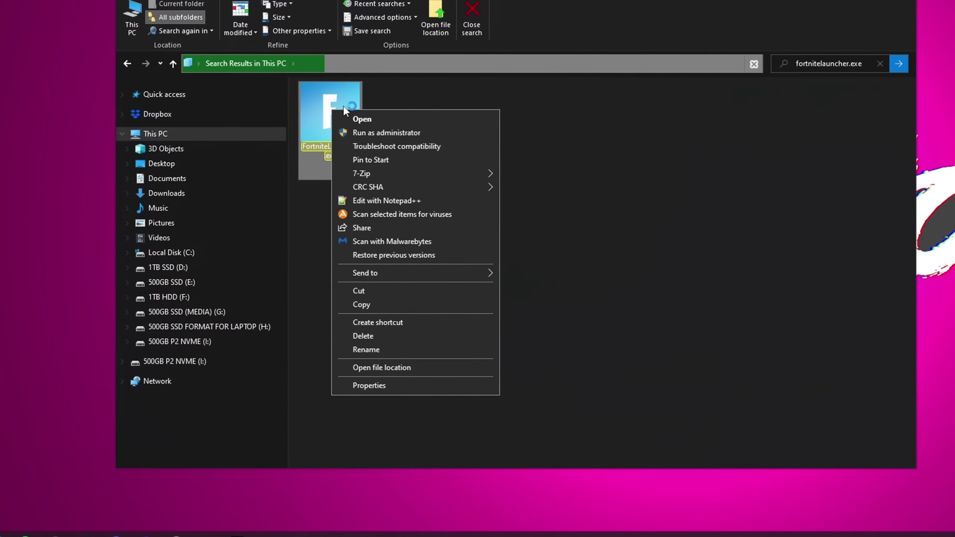
click(410, 367)
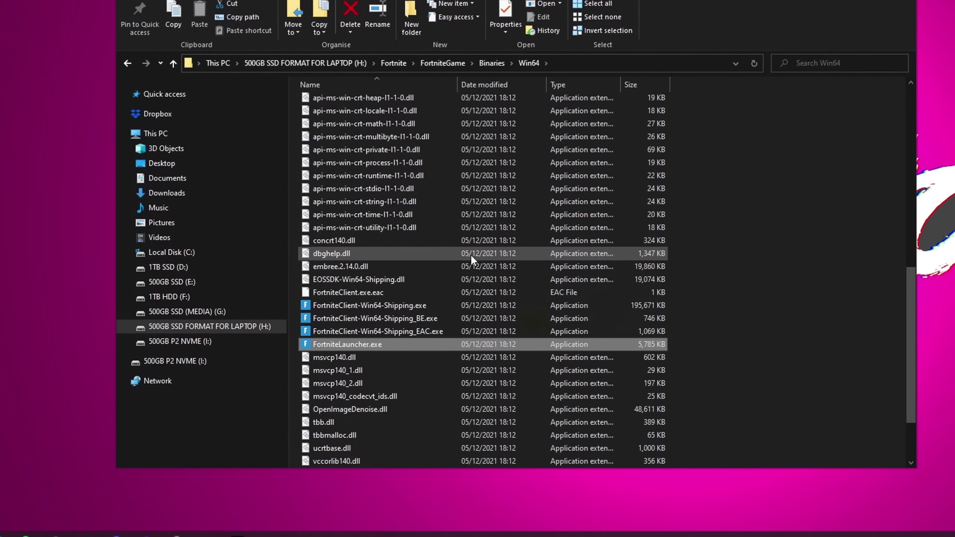
Tick Disable full-screen optimisations in FortniteClient-Win64-Shipping.exe's Compatibility properties
click(316, 307)
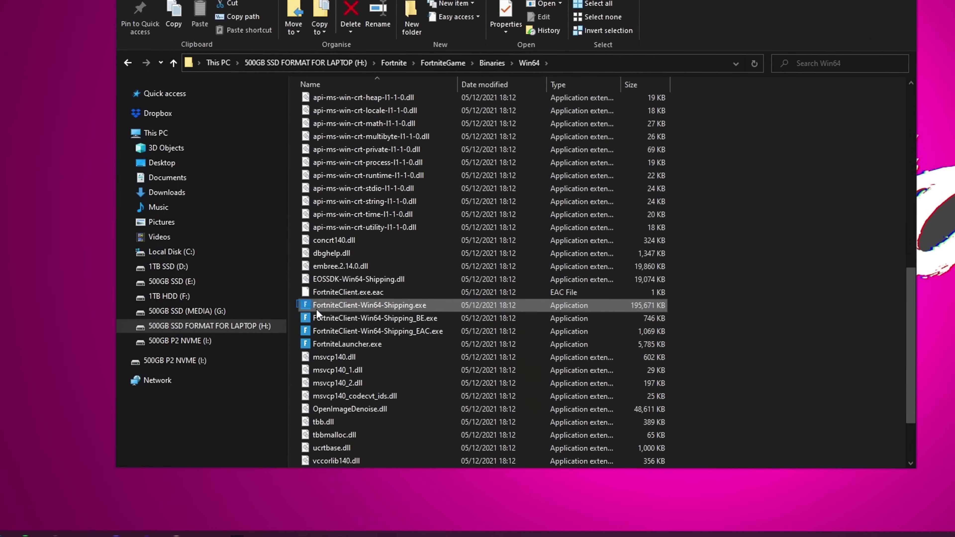
shift+click(358, 349)
click(362, 306)
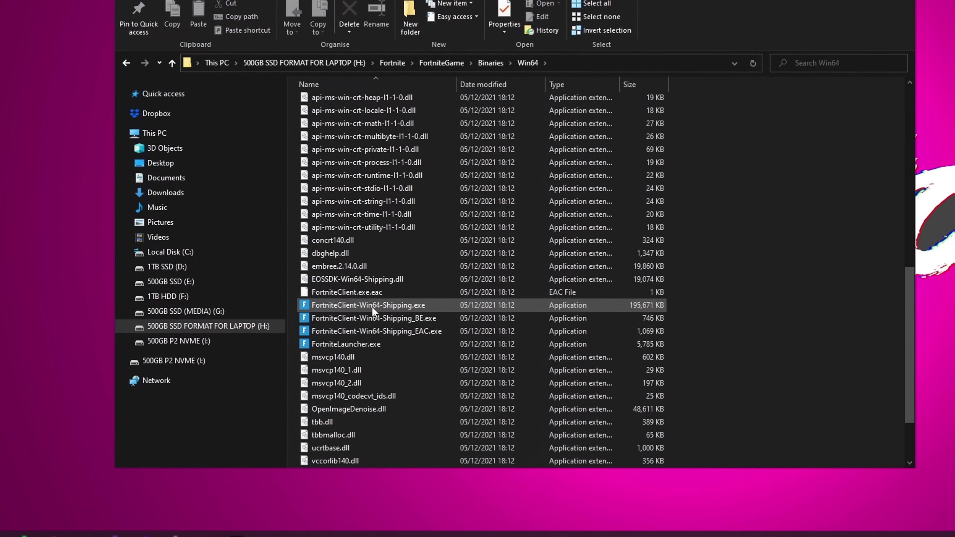
right_click(408, 308)
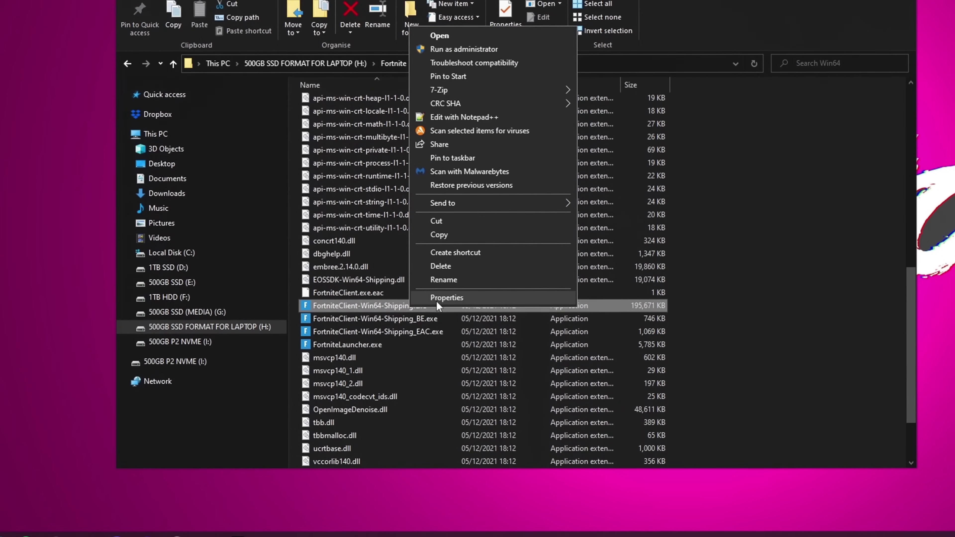
click(437, 301)
click(524, 231)
click(451, 412)
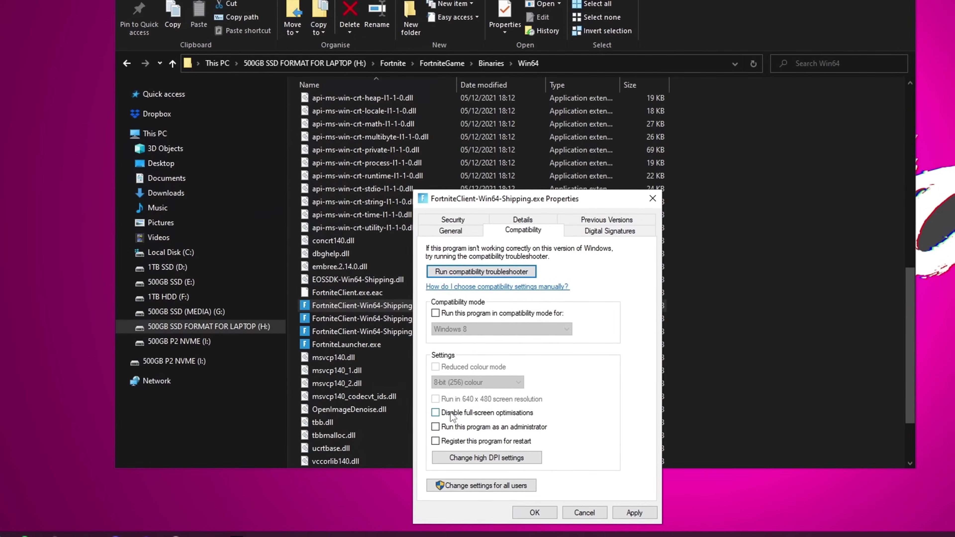
click(452, 412)
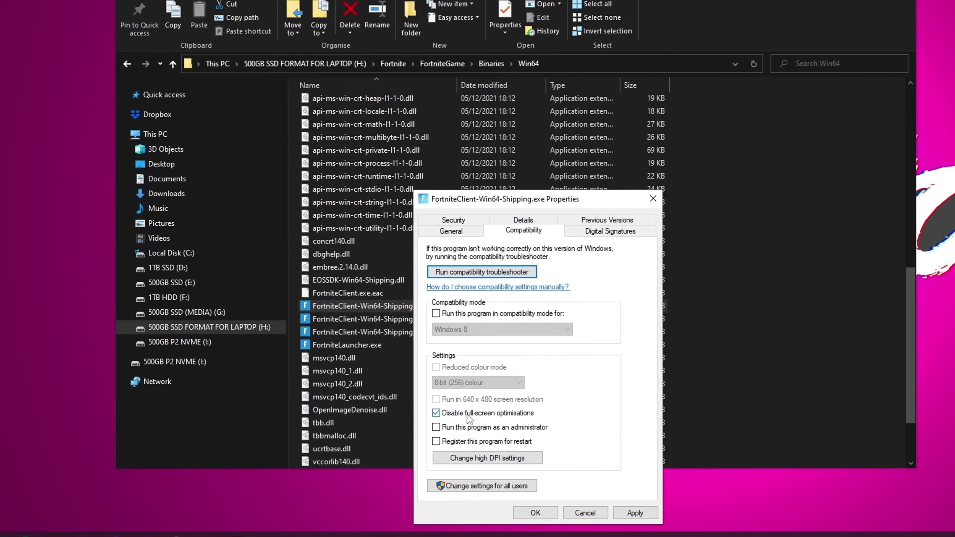
click(449, 415)
click(453, 413)
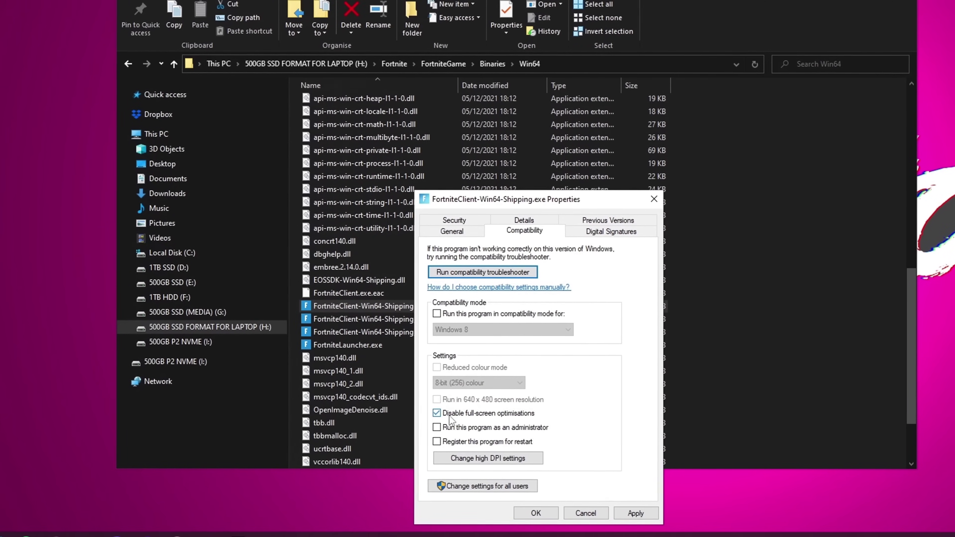
Override high DPI scaling behaviour for the client, then apply and close its properties
click(496, 455)
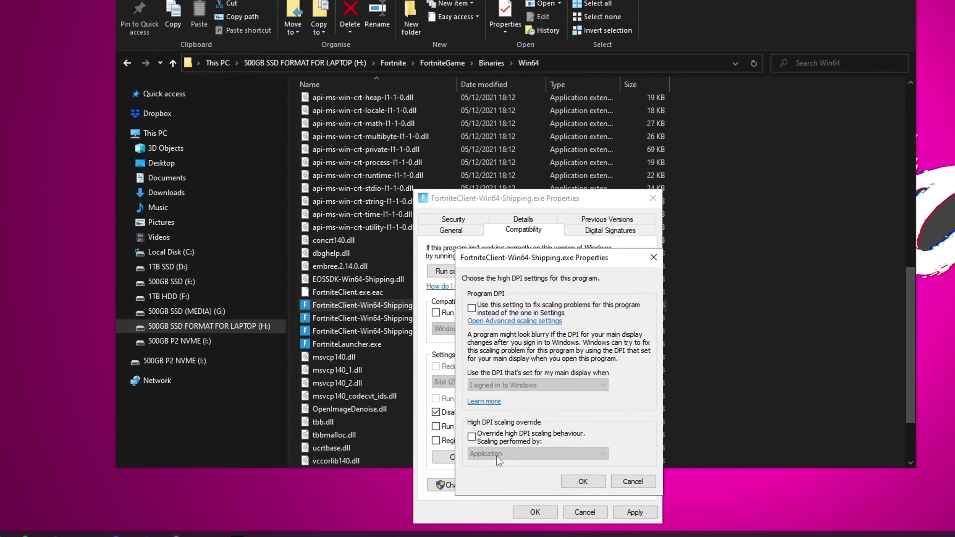
click(512, 434)
click(584, 482)
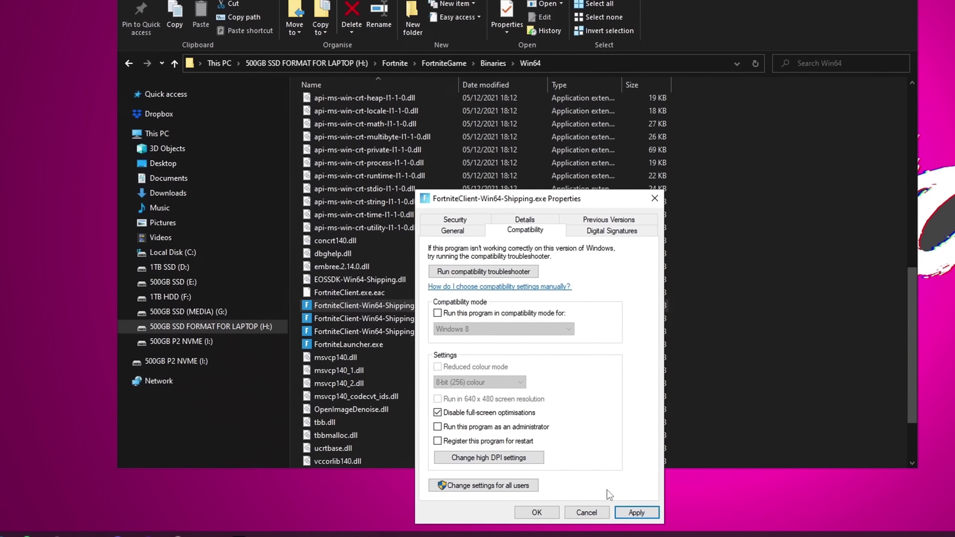
click(635, 513)
click(536, 512)
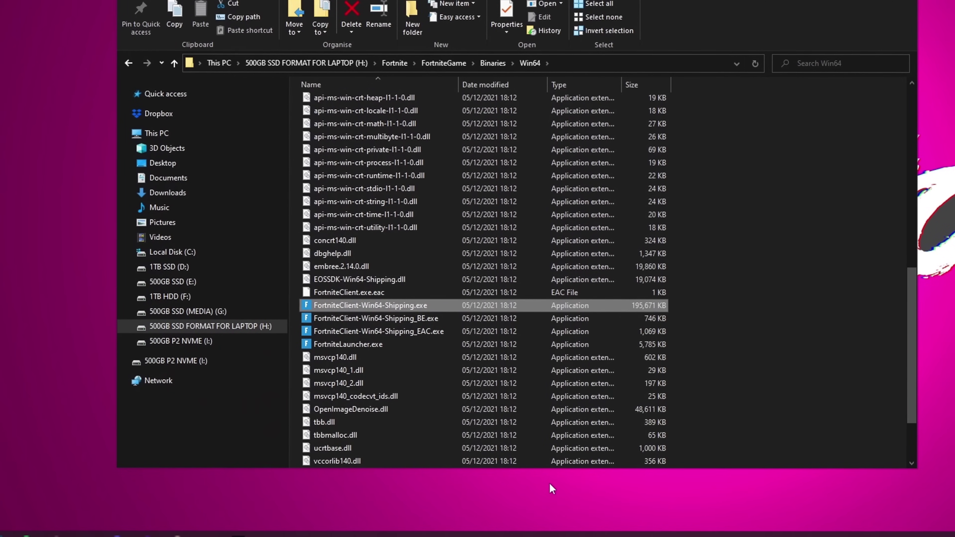
Open the properties of FortniteClient-Win64-Shipping_BE.exe
click(377, 320)
right_click(375, 320)
click(374, 332)
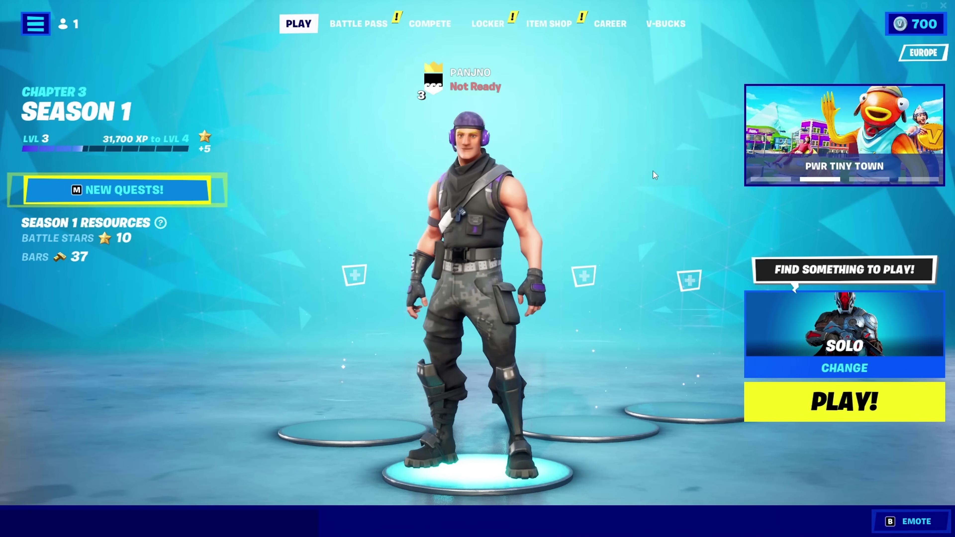
In Fortnite's Video settings, set Window Mode to Fullscreen at 1920 x 1080 and Frame Rate Limit from 60 FPS to Unlimited
click(43, 26)
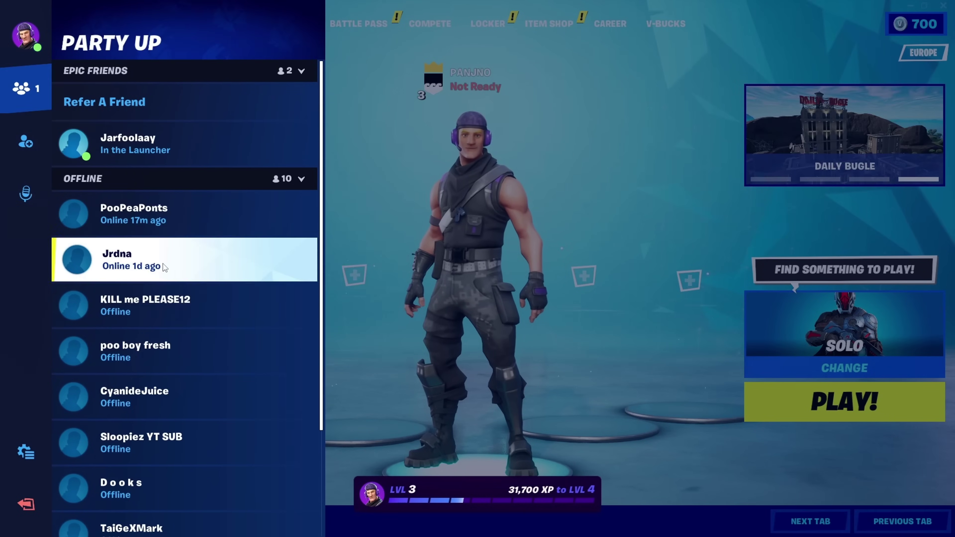
click(26, 454)
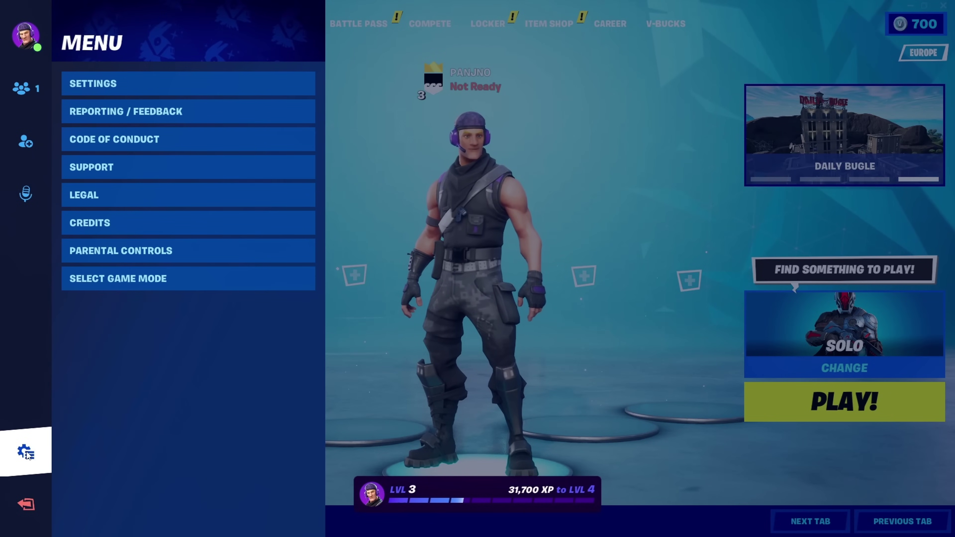
click(112, 92)
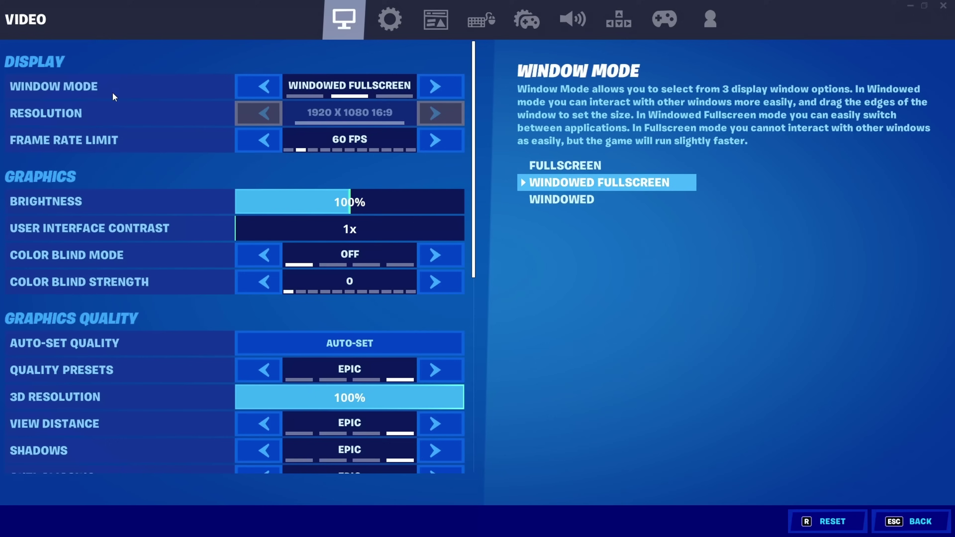
click(260, 81)
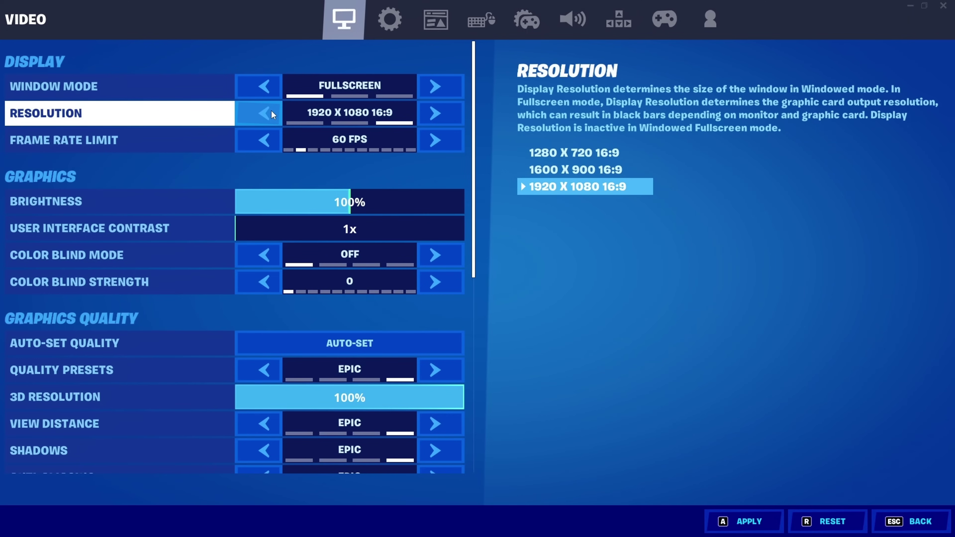
click(261, 142)
click(261, 141)
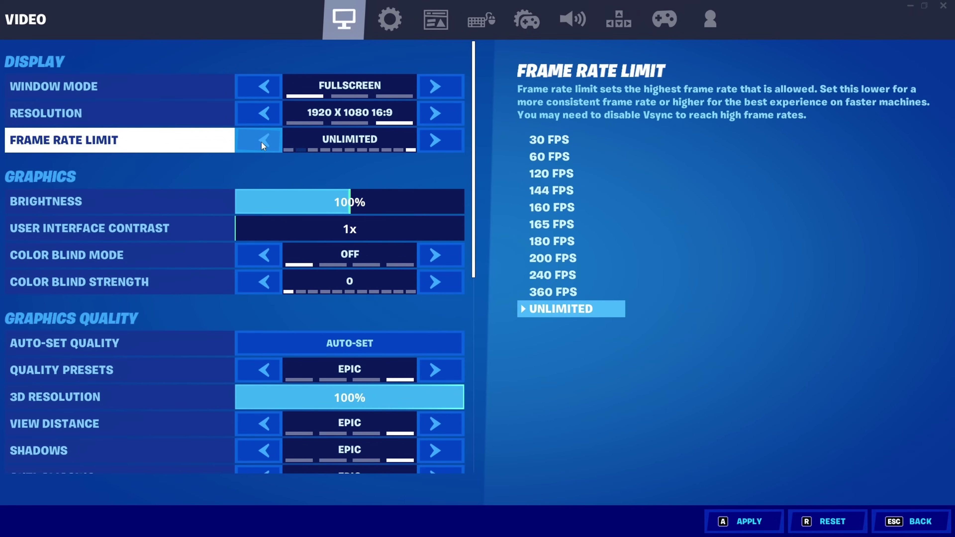